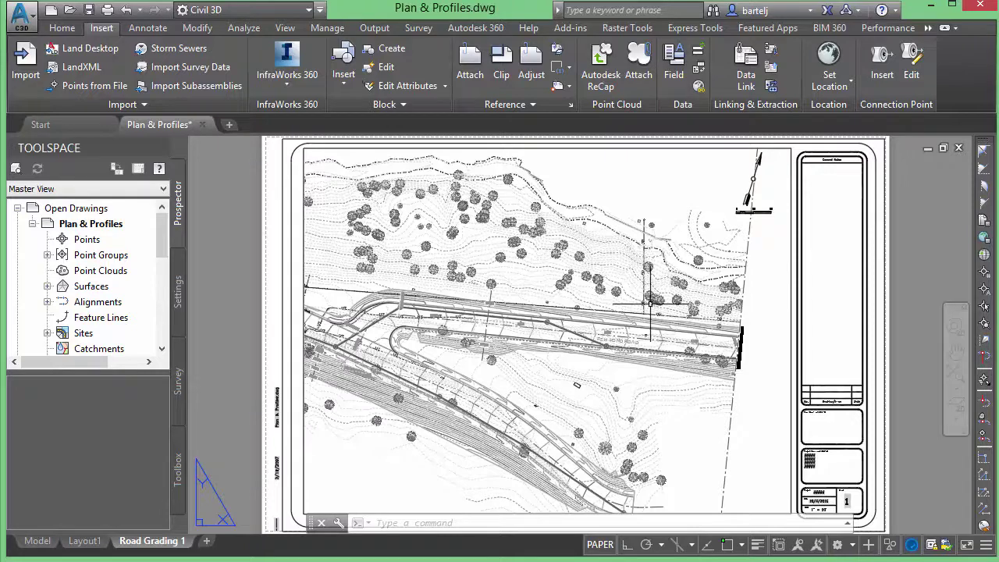
Plot the Road Grading 1 layout with DWF6 ePlot.pc3 and save it as Before.dwf in the Tuesday folder
left_click(108, 10)
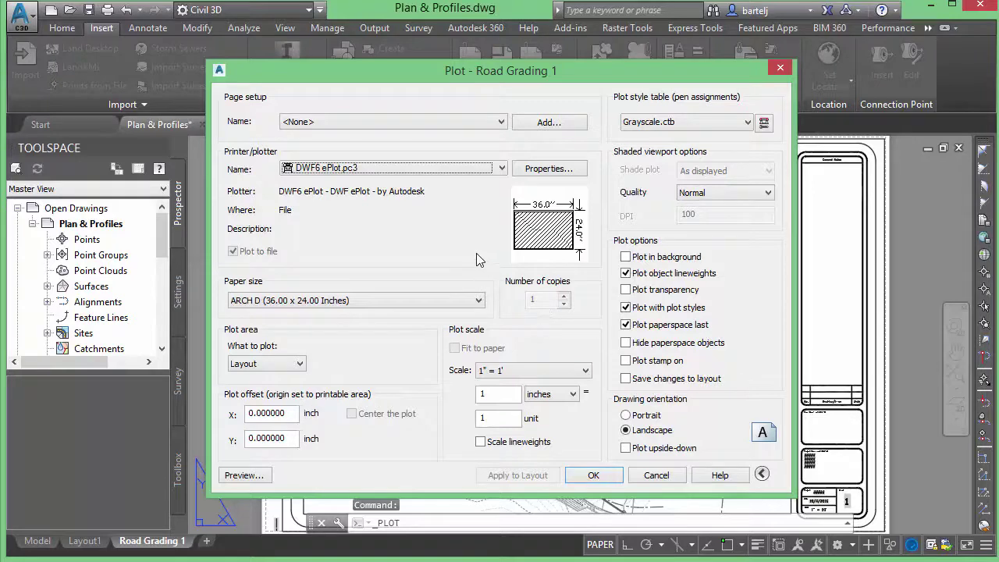
left_click(613, 475)
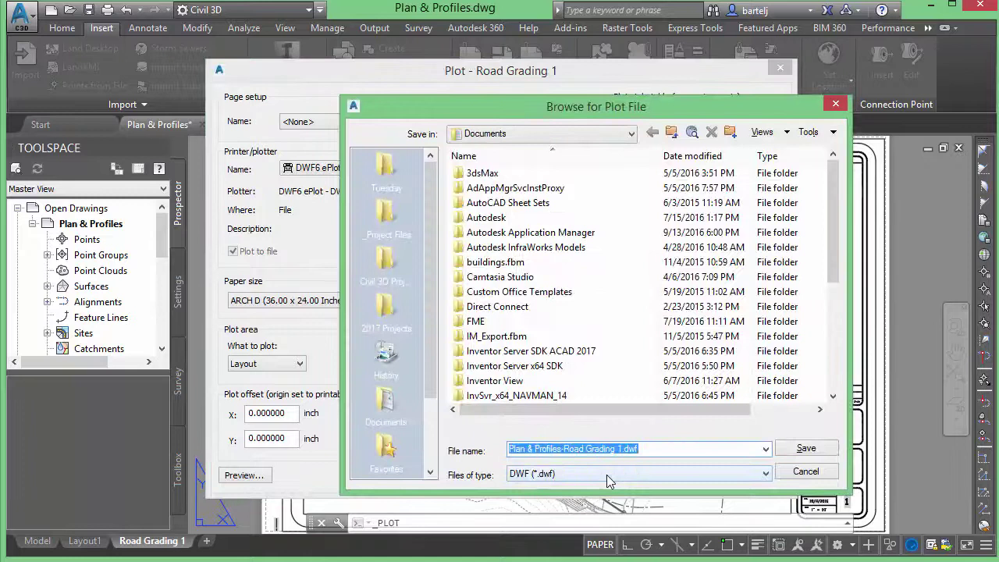
left_click(385, 168)
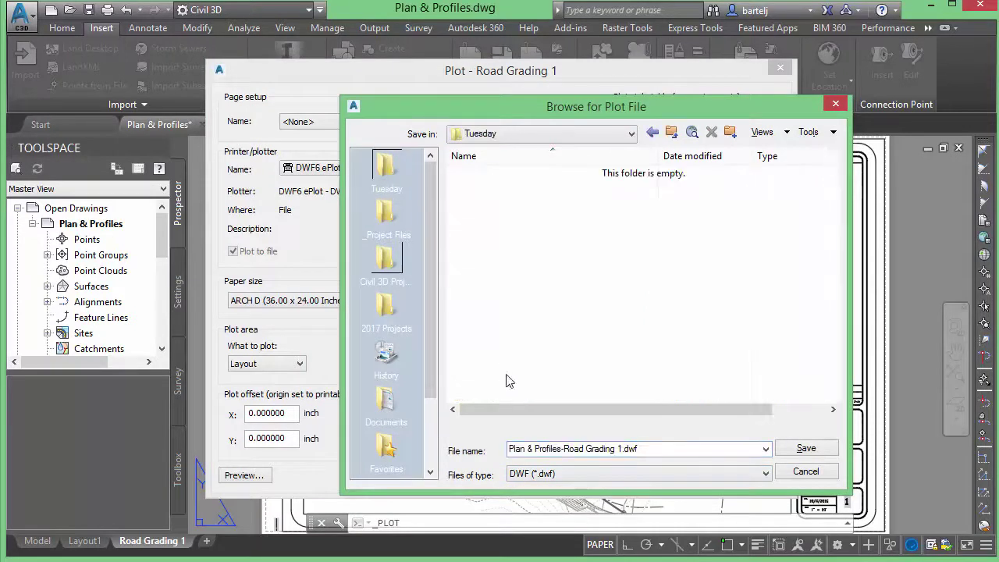
left_click_drag(622, 449, 506, 449)
key("BackSpace")
key("BackSpace")
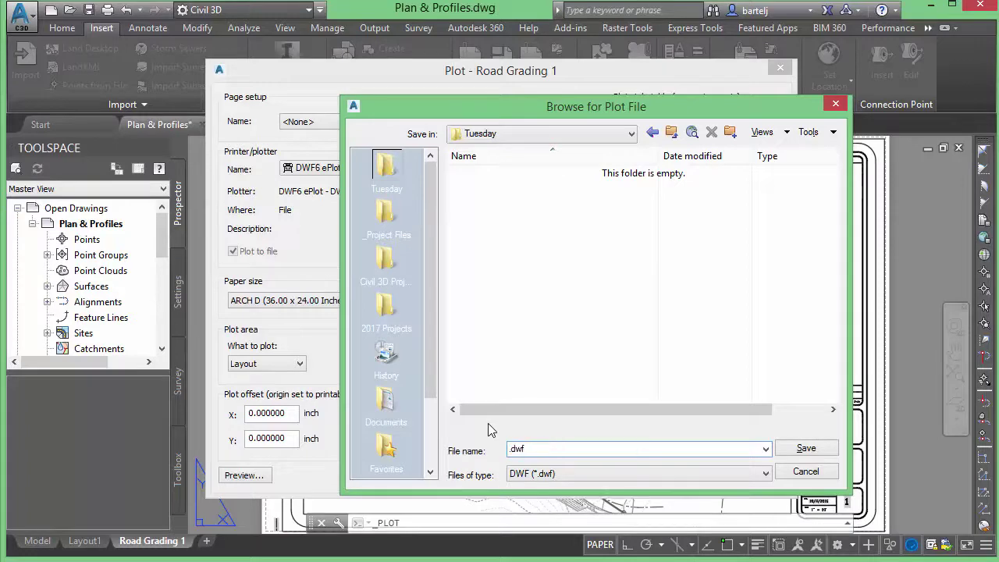
type("Before")
left_click(806, 448)
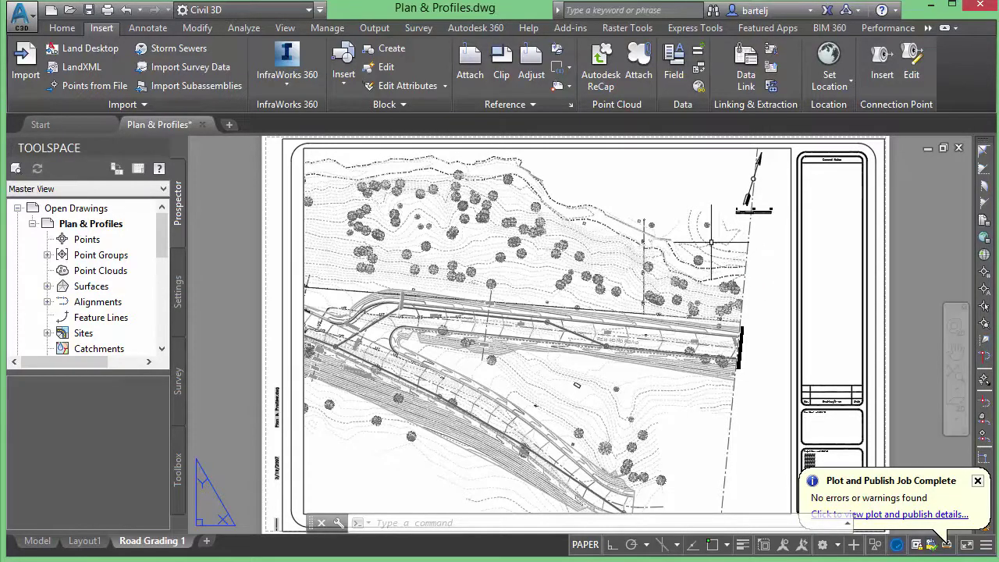
Move the north arrow and scale bar together a short distance left, clear of the dashed match line
type("m")
key("Return")
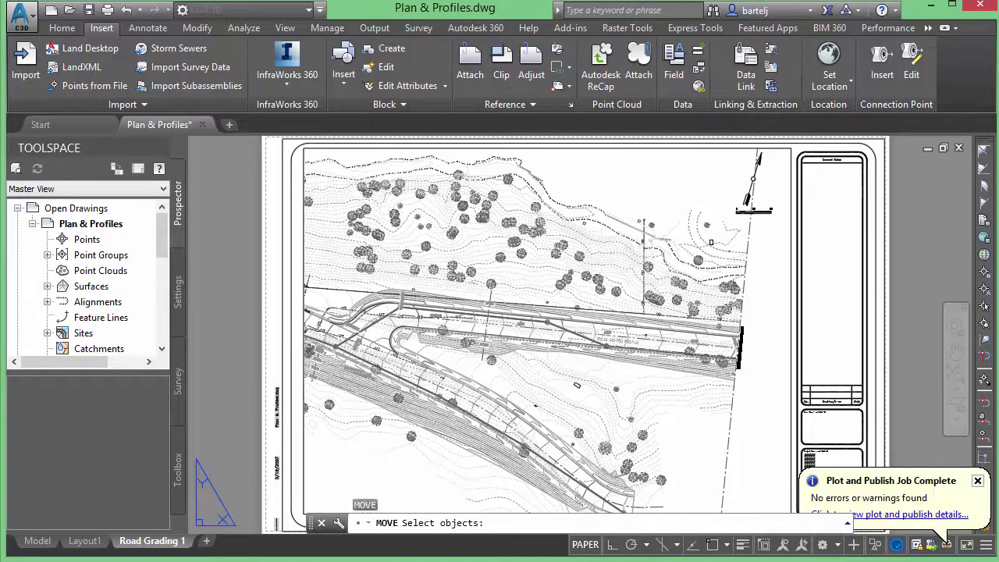
left_click(727, 225)
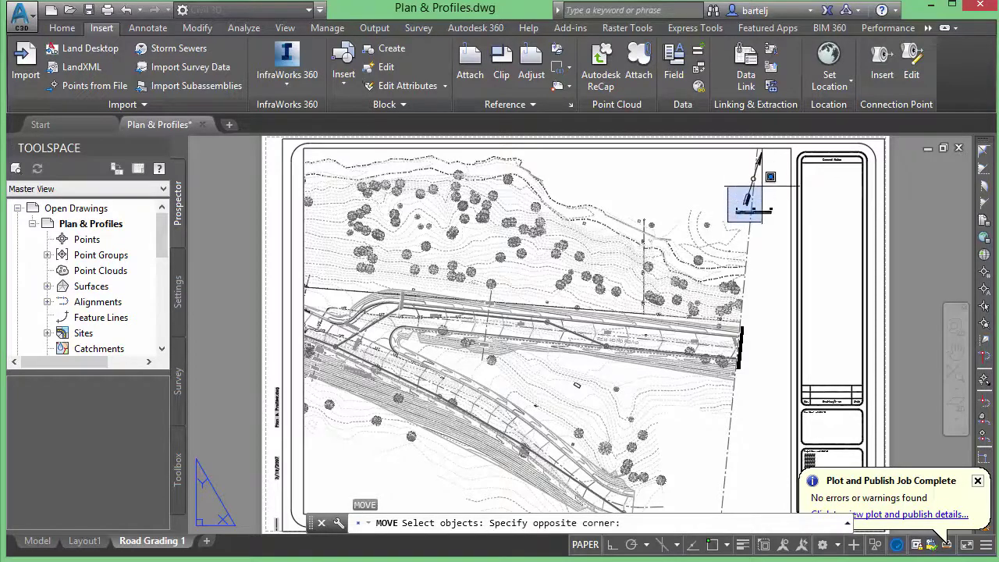
left_click(780, 145)
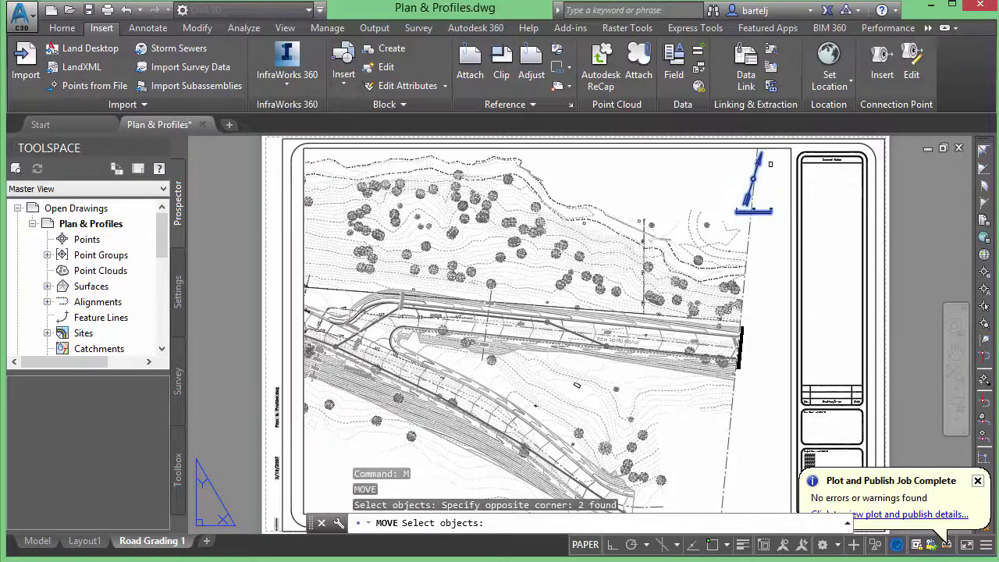
key("Return")
left_click(762, 167)
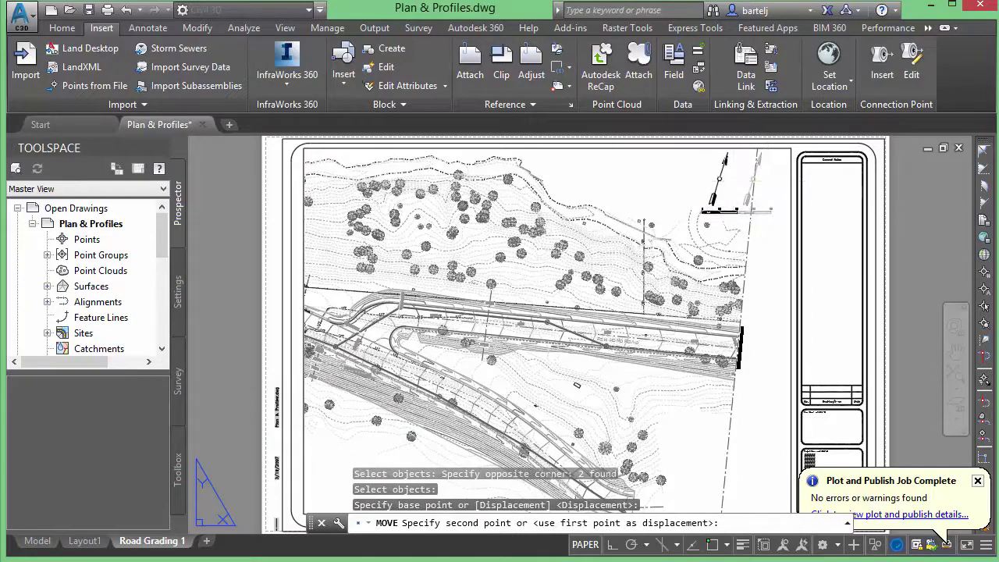
left_click(746, 166)
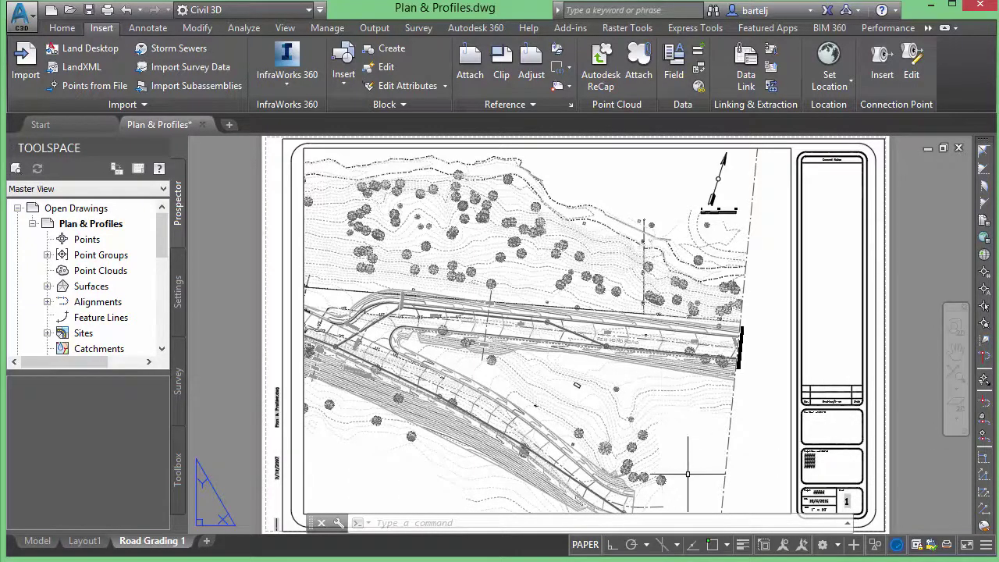
Maximize the layout viewport, shift the pipe network structure near PT 23+59 slightly down and right, and restore the layout
left_click(765, 545)
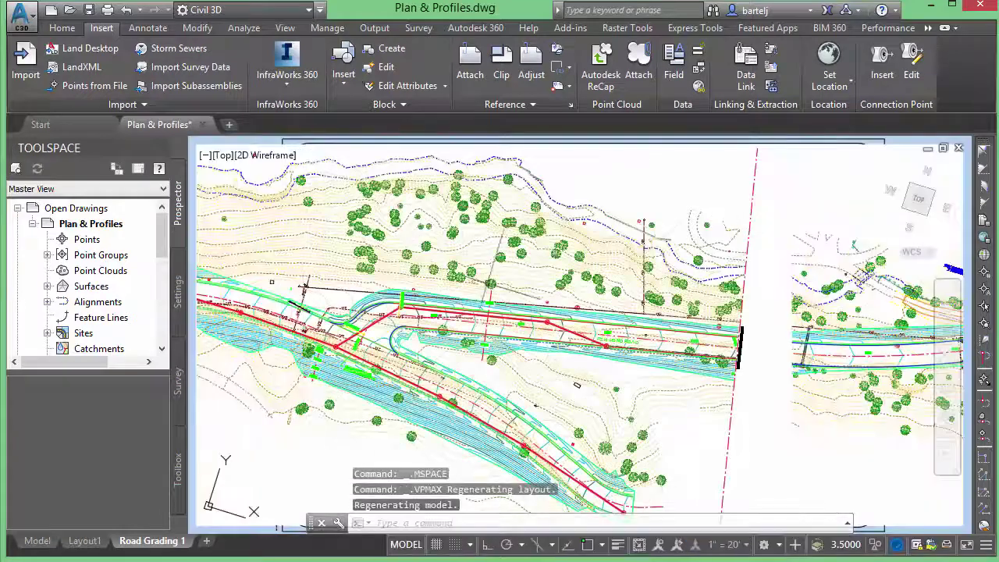
scroll(406, 304, "up", 5)
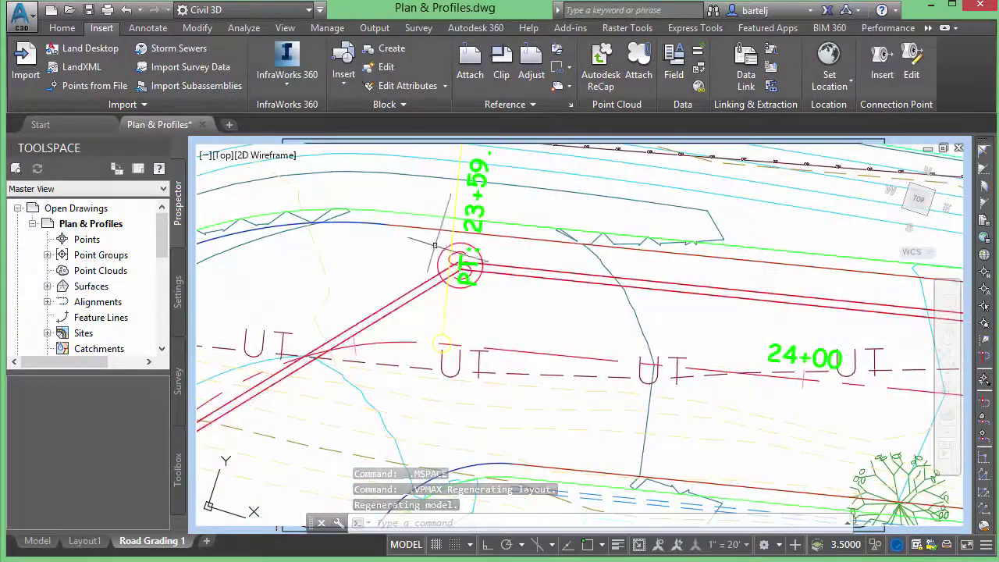
left_click(460, 265)
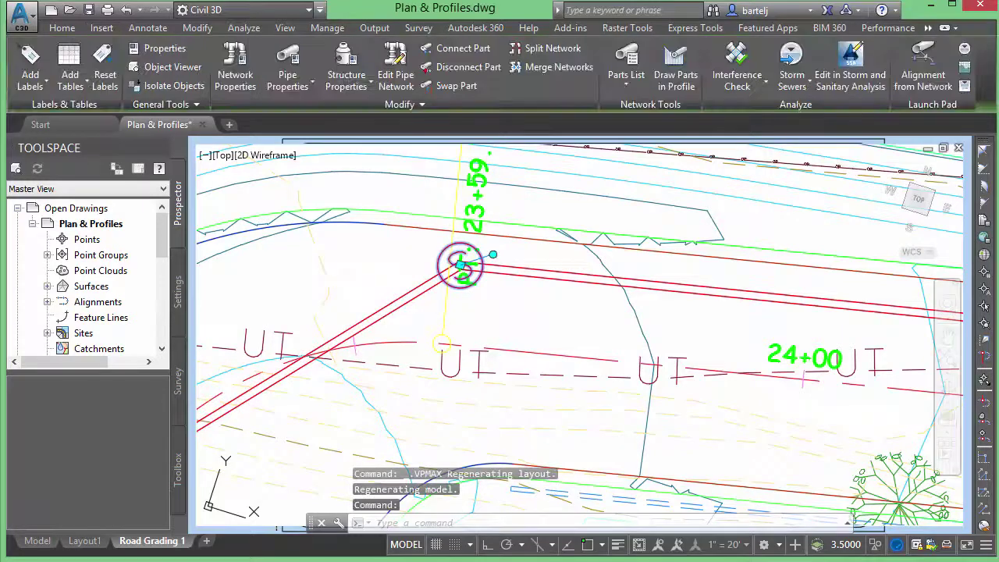
left_click(461, 265)
scroll(485, 302, "down", 2)
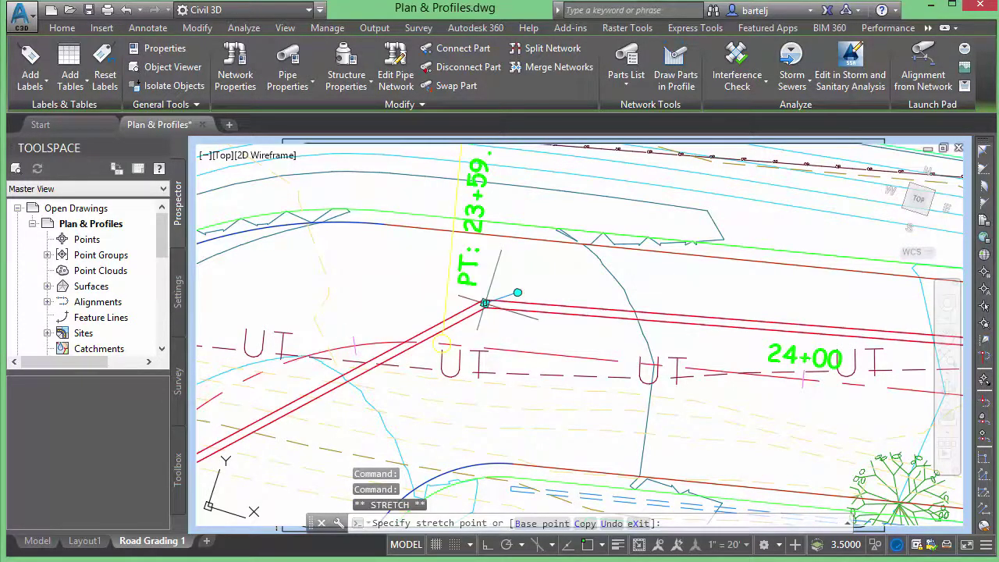
scroll(545, 343, "down", 3)
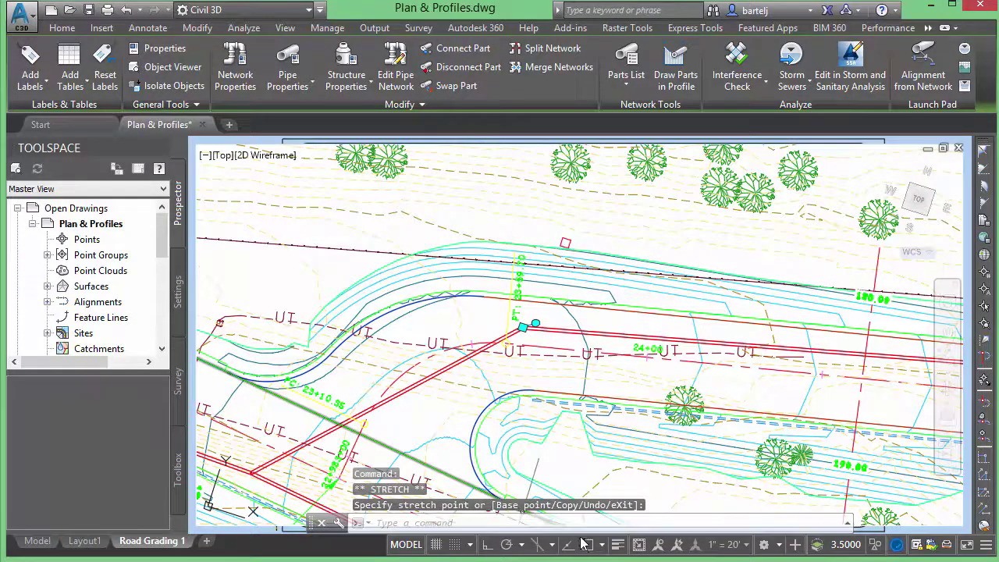
left_click(639, 545)
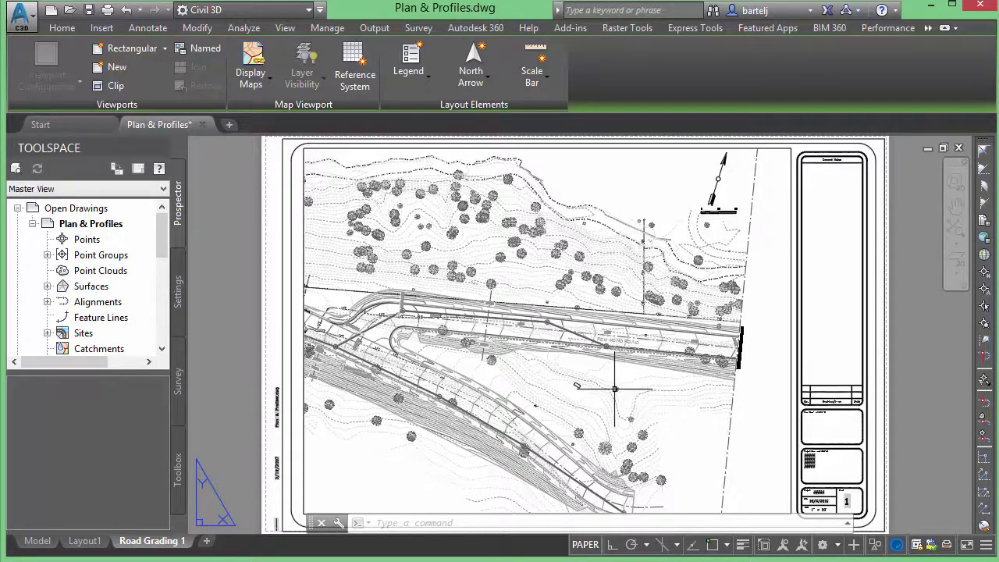
Insert the CG T33 tree block at scale 1 and rotation 0 in the open area below the road's east end
left_click(112, 29)
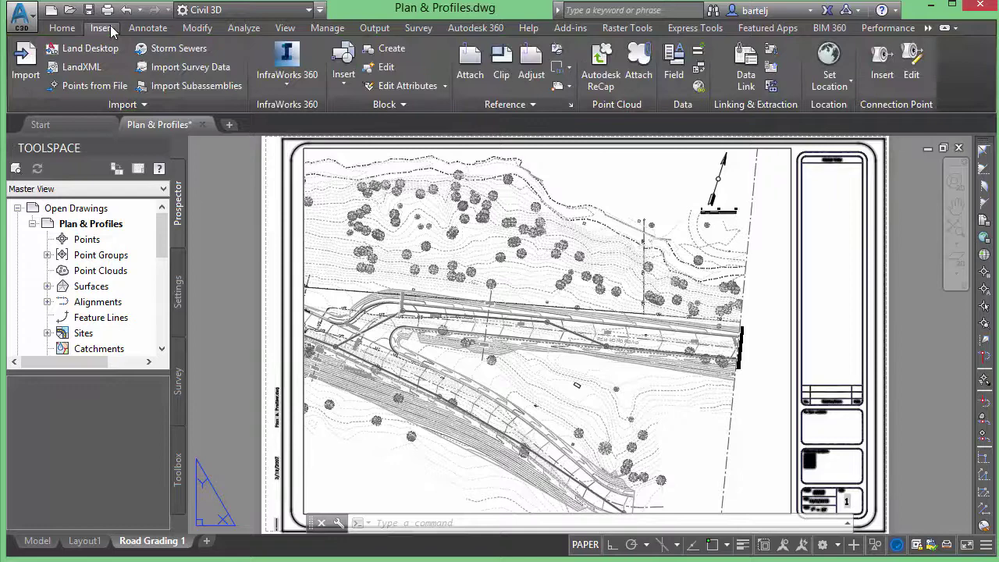
left_click(344, 78)
left_click(462, 215)
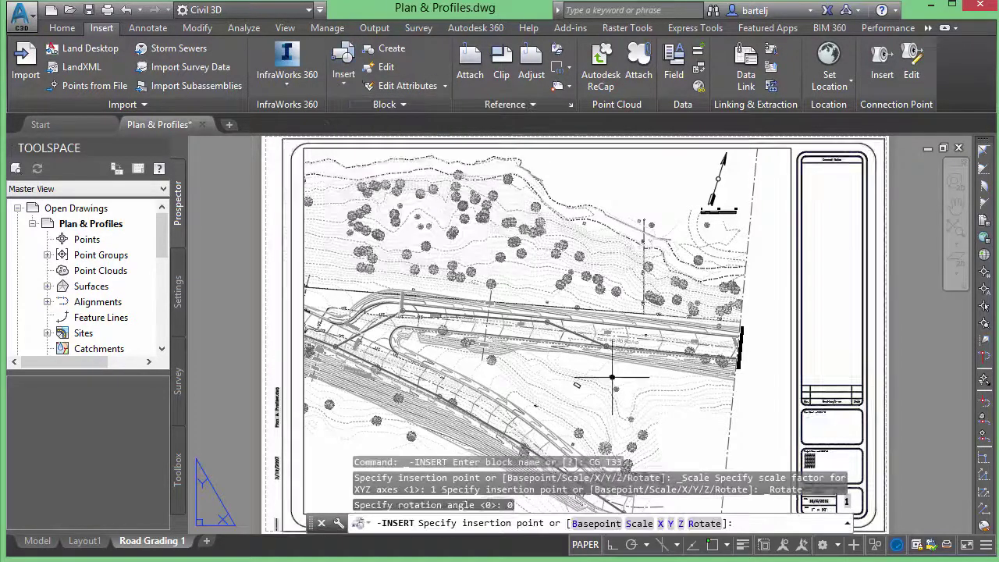
left_click(685, 398)
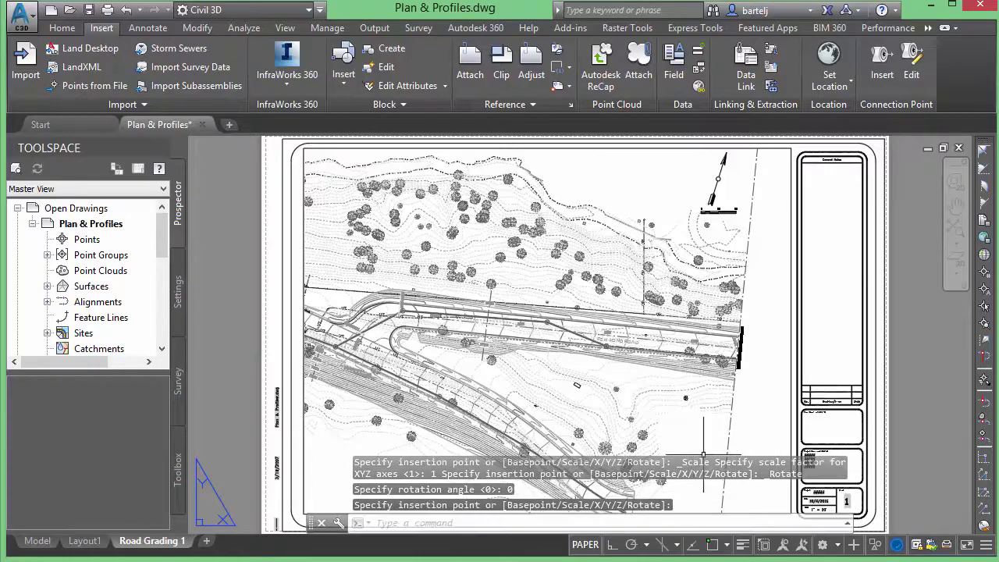
scroll(669, 400, "up", 8)
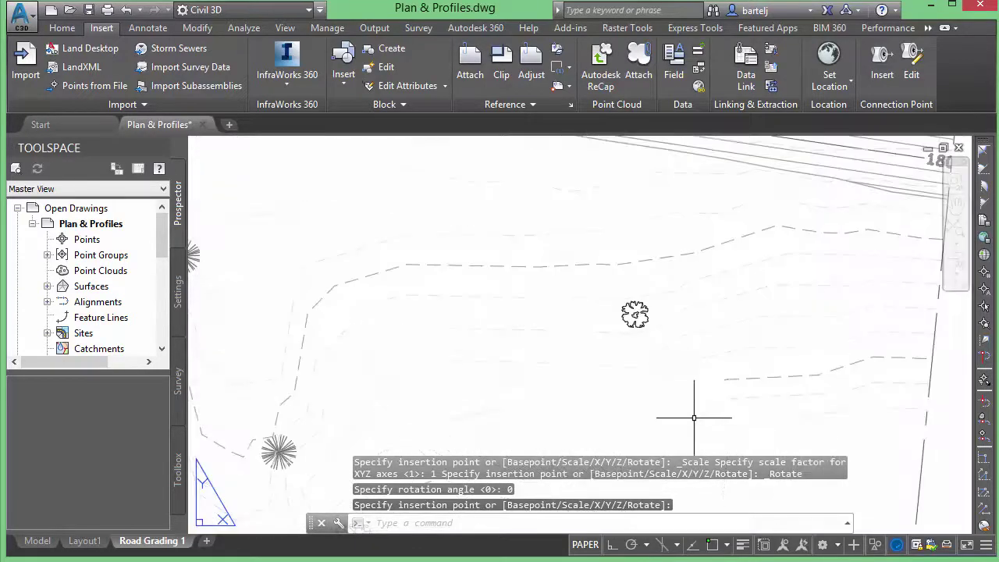
scroll(635, 314, "down", 8)
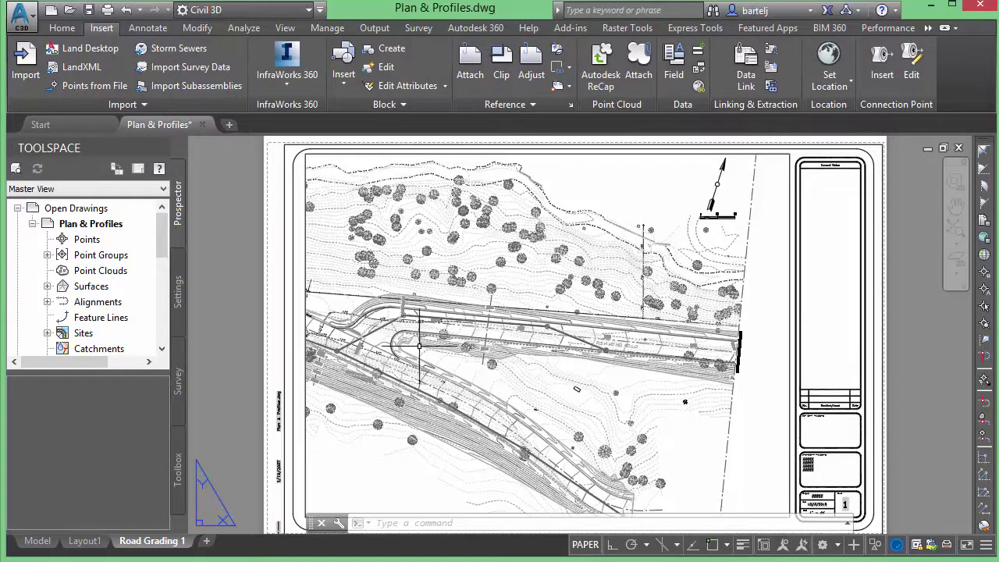
Plot the revised Road Grading 1 layout with DWF6 ePlot.pc3 and save it as After.dwf in the Tuesday folder
left_click(108, 10)
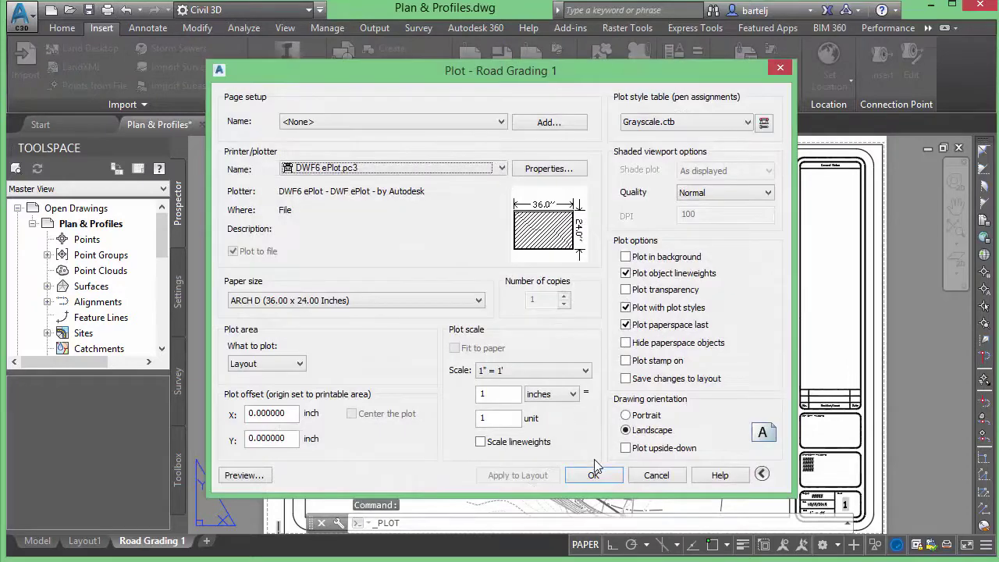
left_click(596, 473)
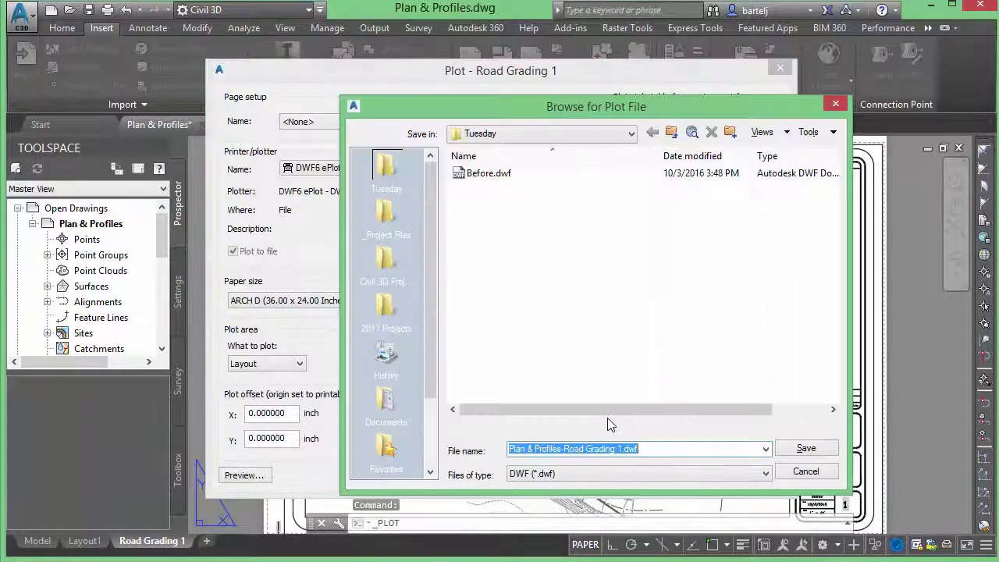
left_click(622, 448)
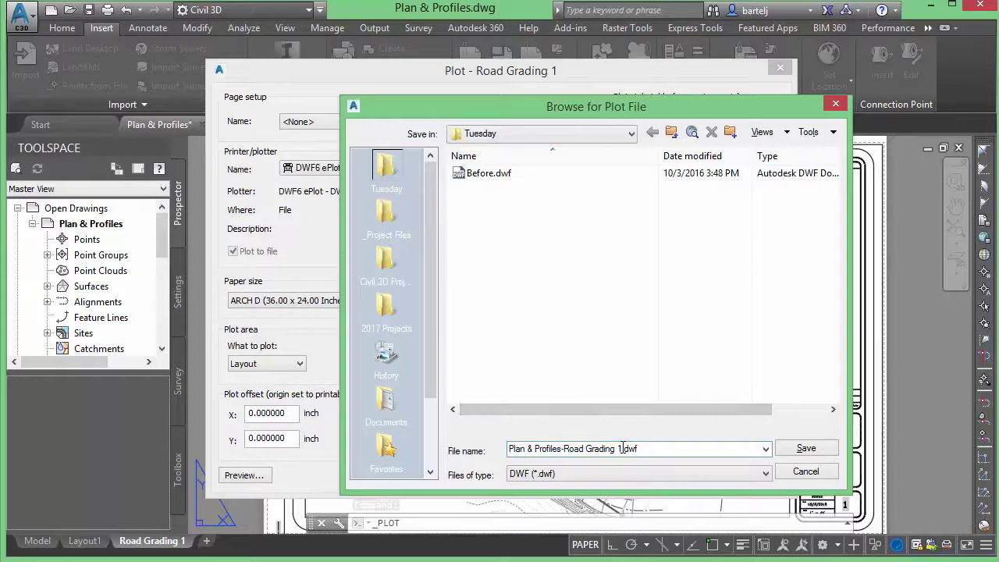
left_click_drag(622, 448, 479, 432)
type("Af")
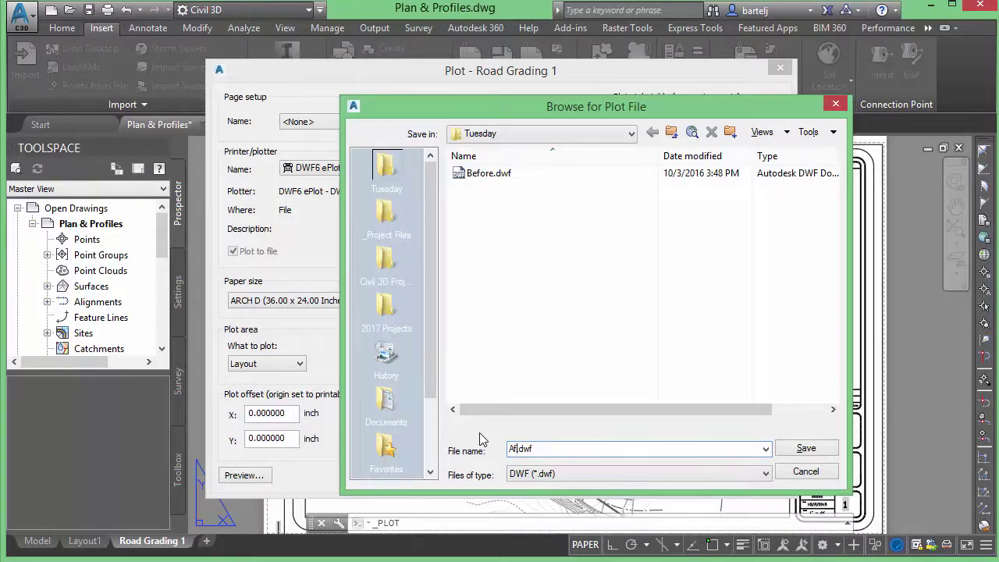
type("ter")
left_click(781, 451)
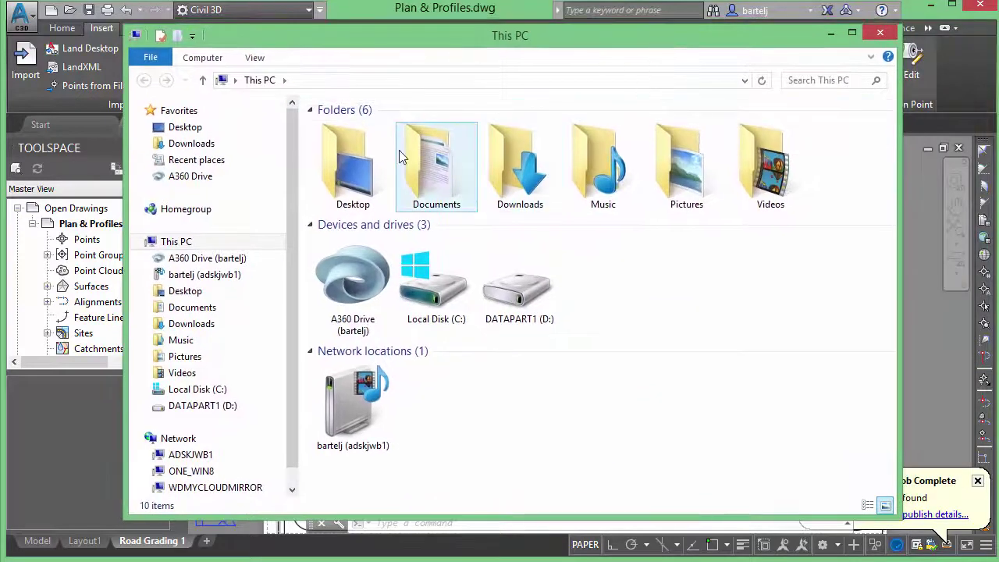
Open Before.dwf from the Desktop's Tuesday folder in Autodesk Design Review and inspect the sheet up close and in full
double_click(351, 160)
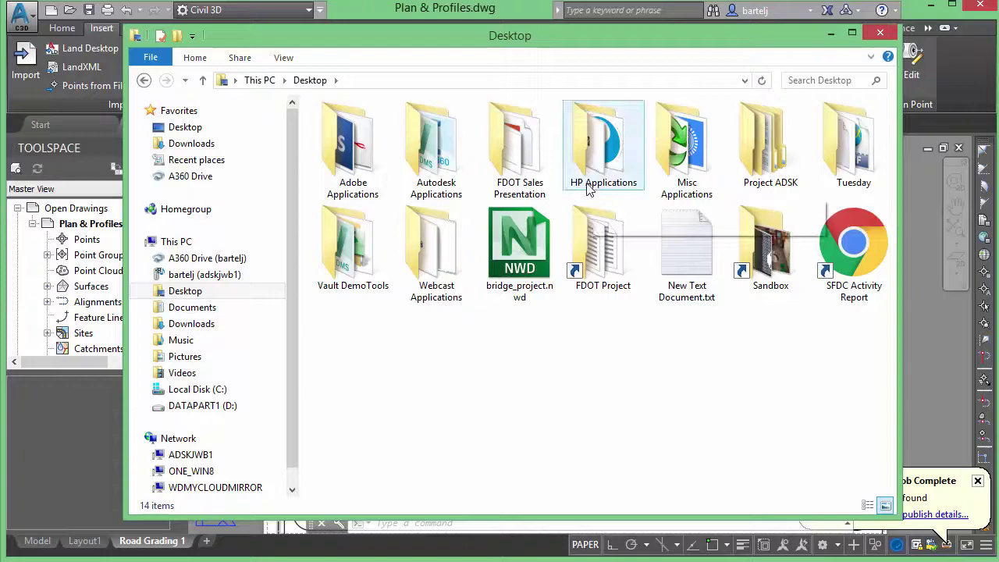
double_click(843, 150)
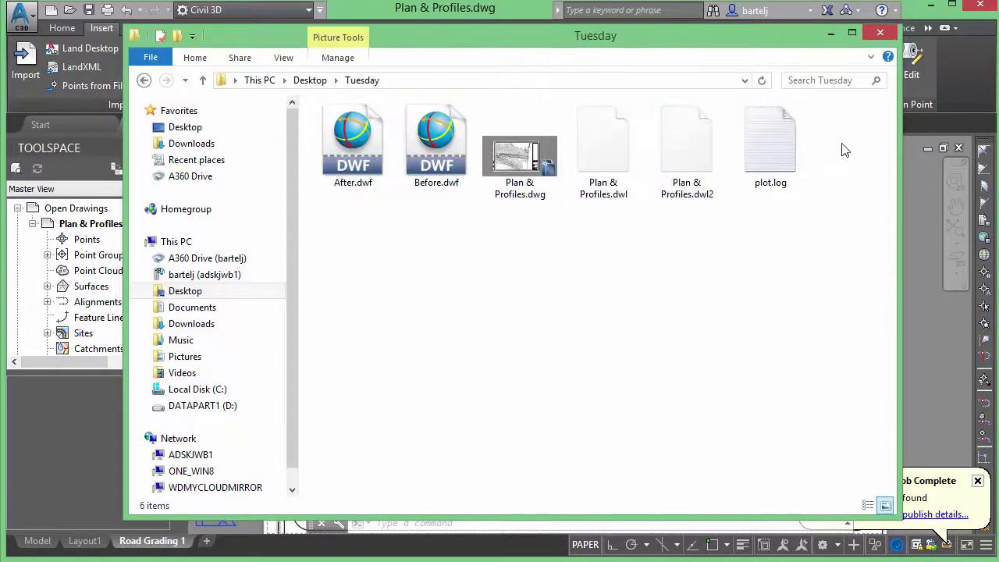
double_click(440, 139)
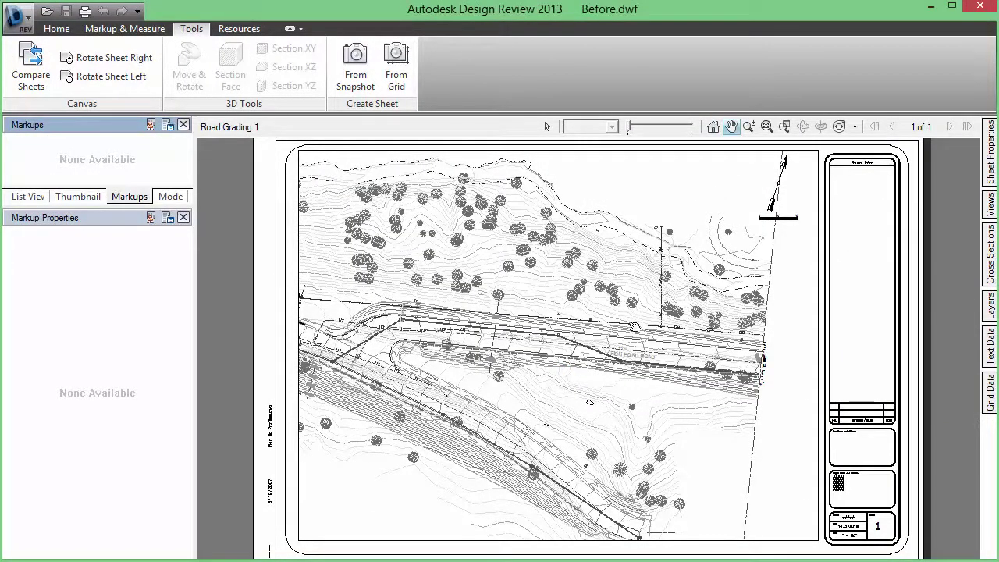
scroll(655, 320, "up", 10)
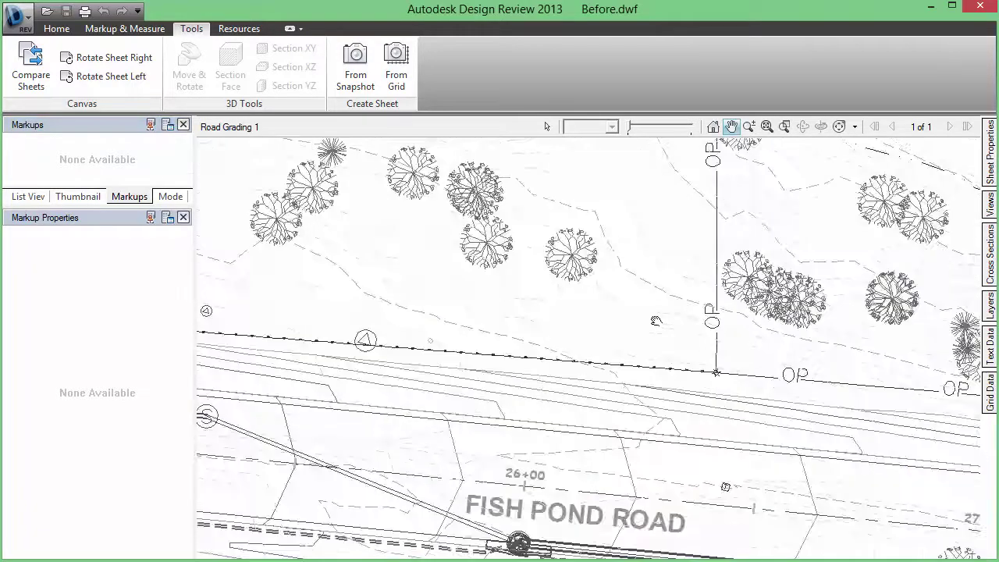
scroll(656, 321, "down", 10)
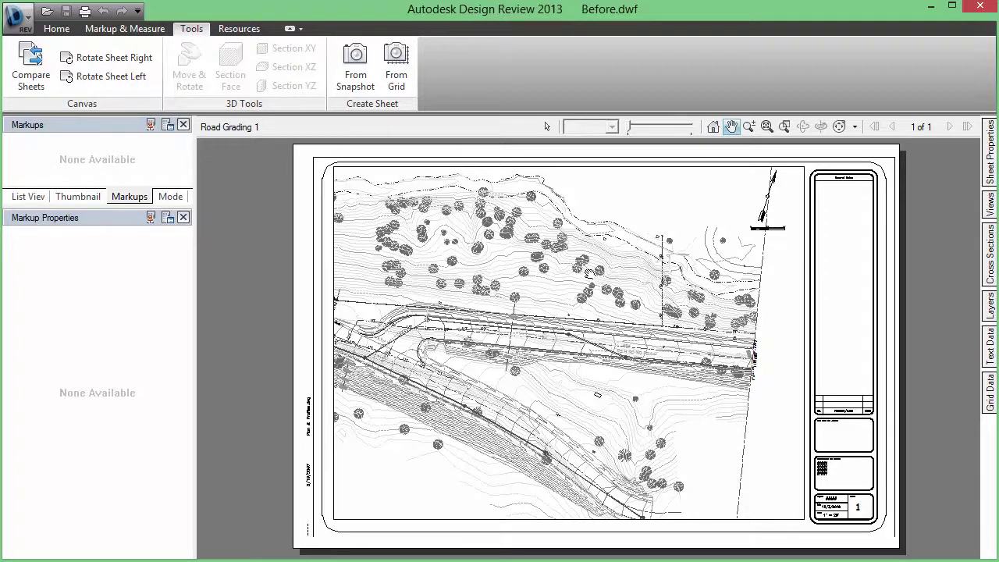
left_click(767, 128)
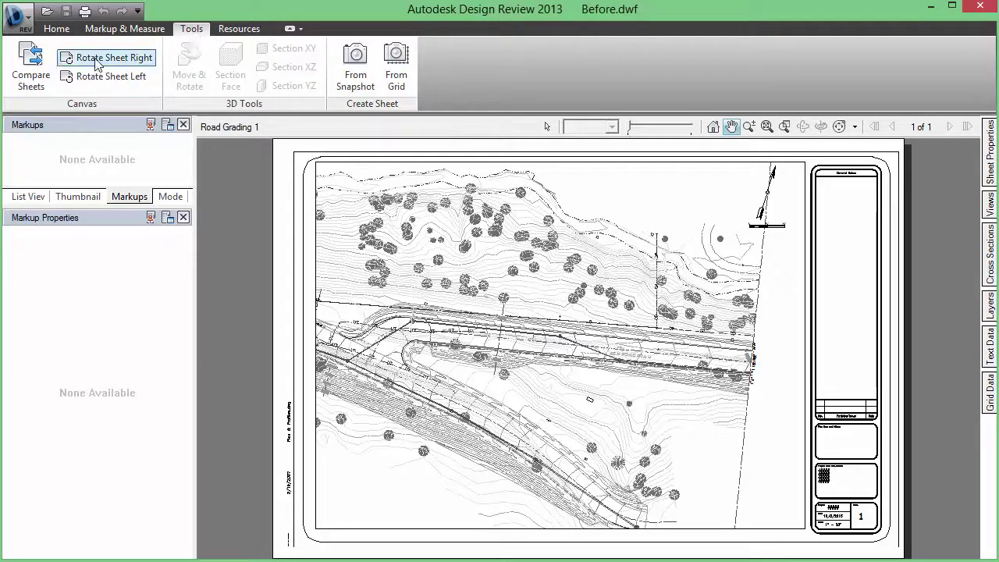
Compare the open Before.dwf sheet with the Road Grading 1 sheet of After.dwf from the Desktop's Tuesday folder
left_click(33, 66)
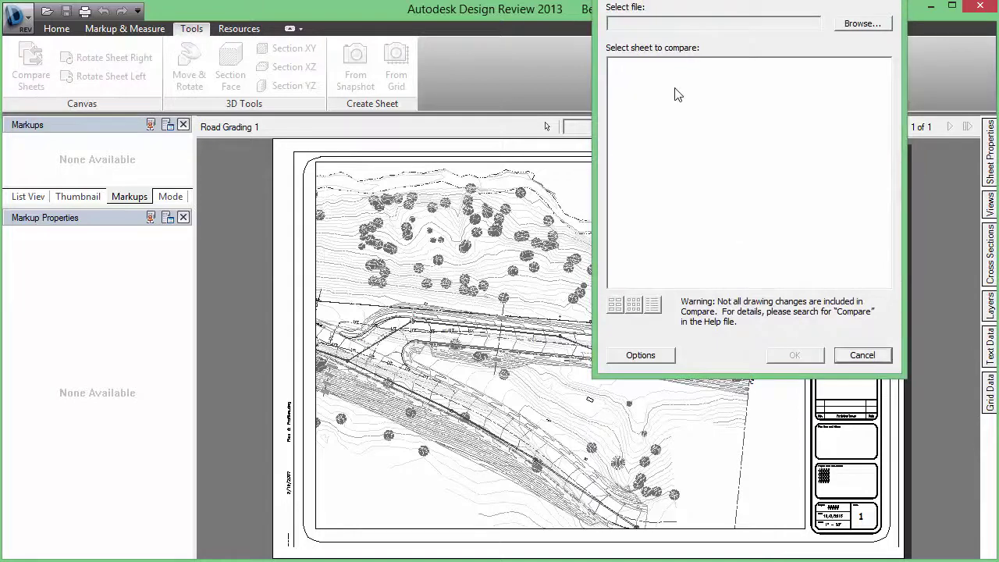
left_click_drag(712, 3, 681, 59)
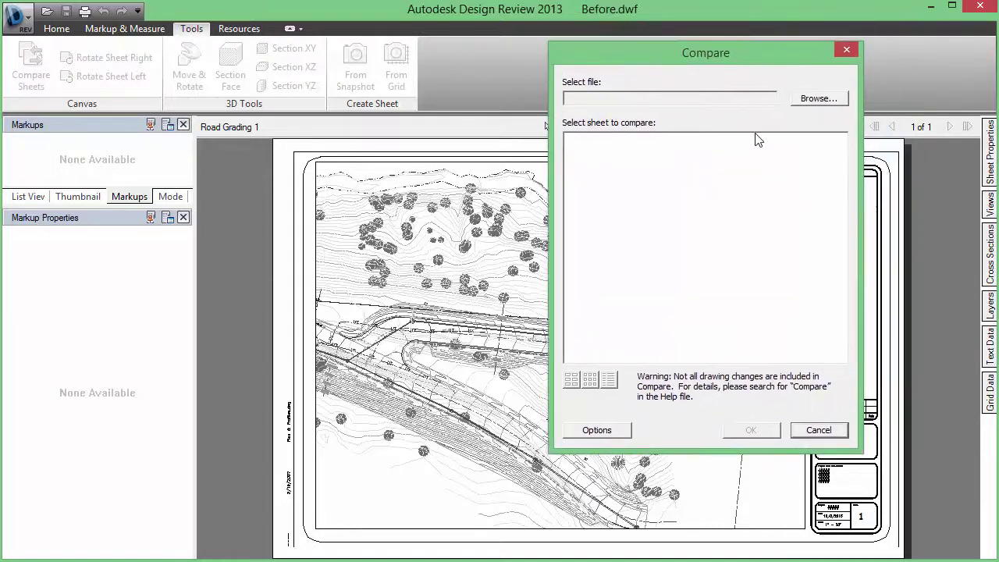
left_click(822, 100)
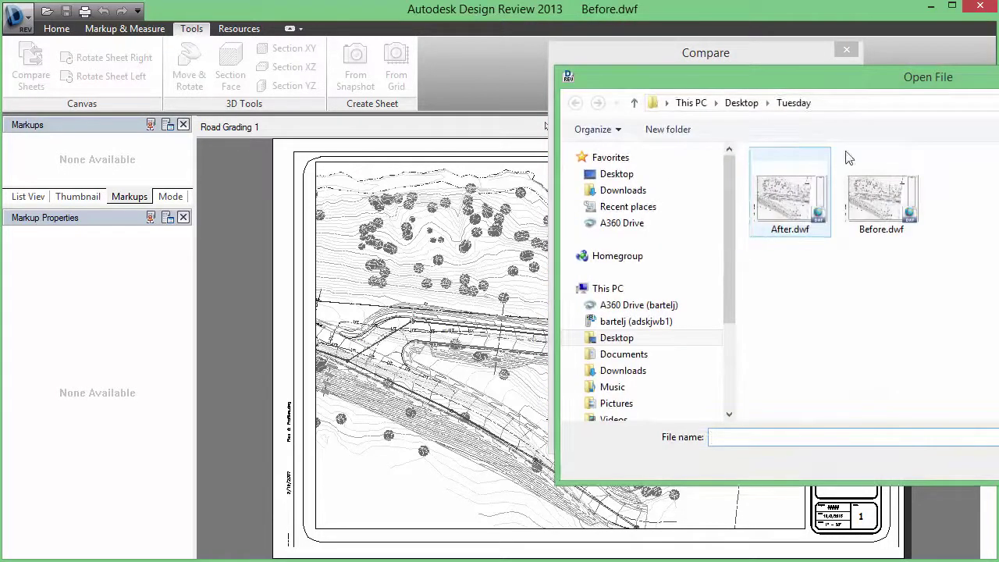
left_click_drag(891, 79, 575, 89)
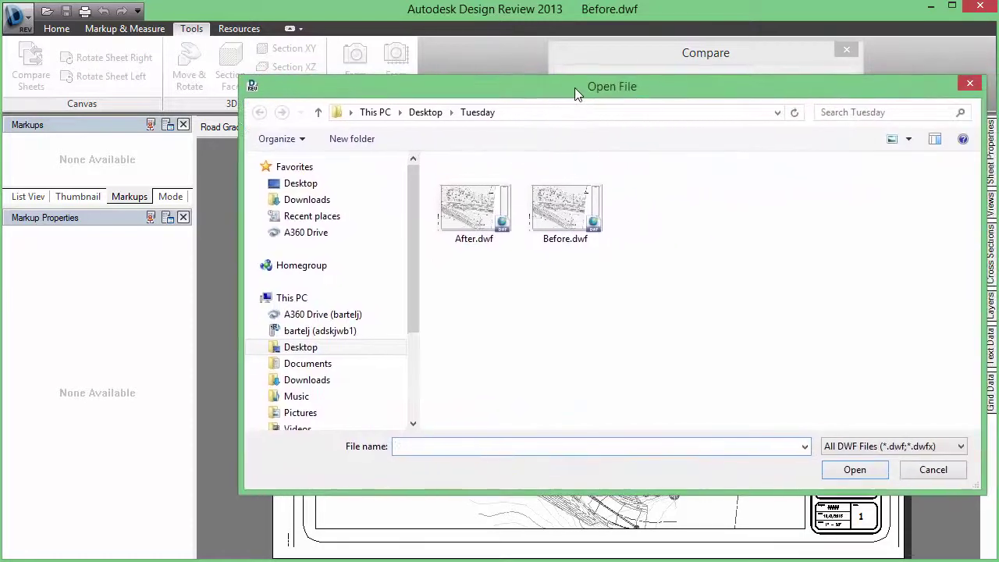
left_click(465, 210)
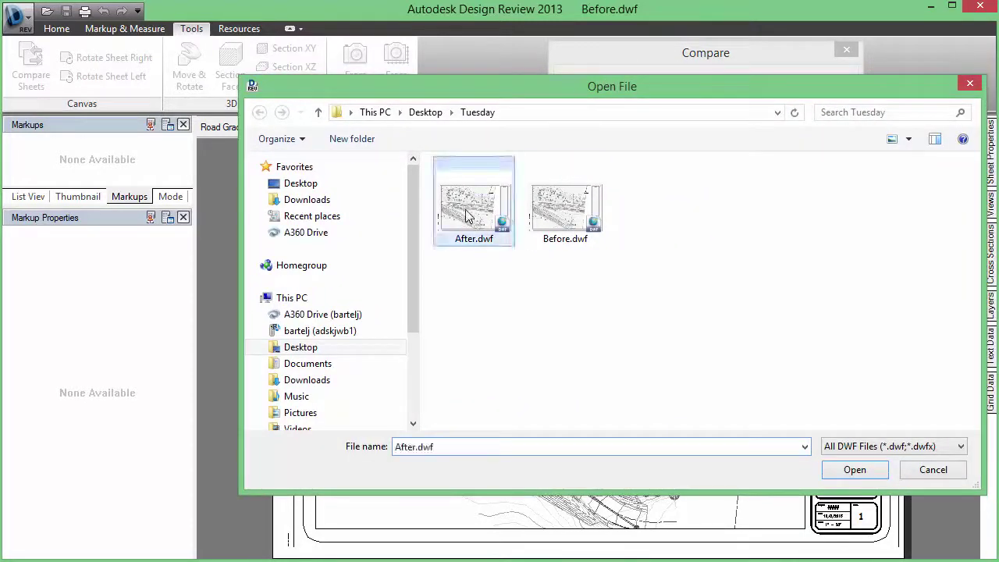
left_click(855, 469)
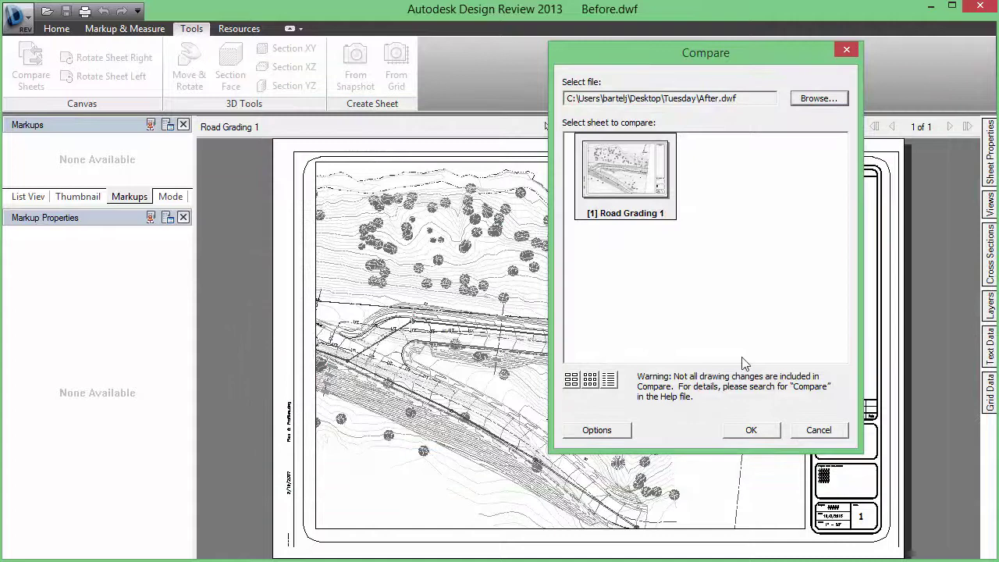
left_click(763, 435)
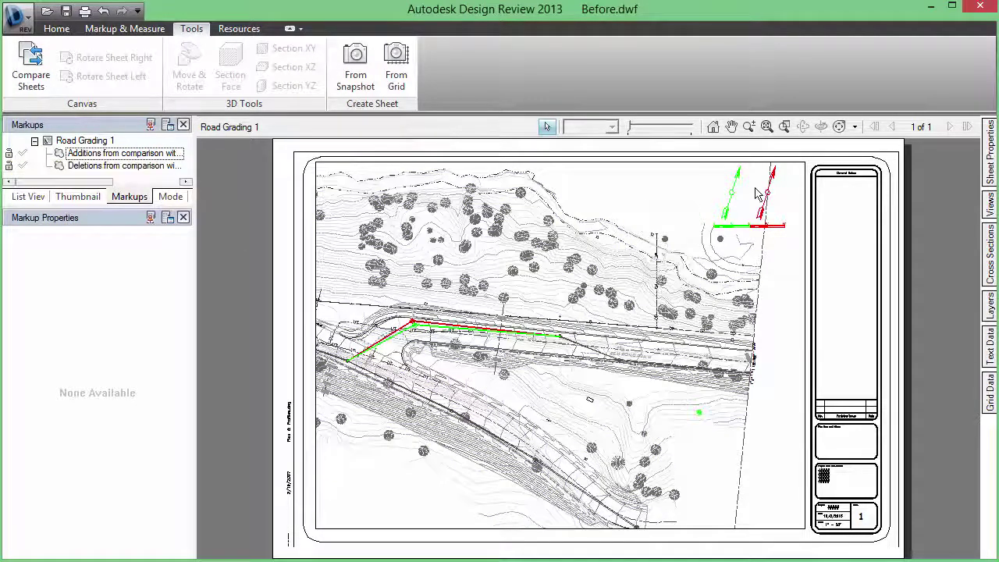
Examine the comparison's additions and deletions at the north arrow, the pipe run near 23+59 and the added tree, and show the full sheet again
scroll(758, 196, "up", 3)
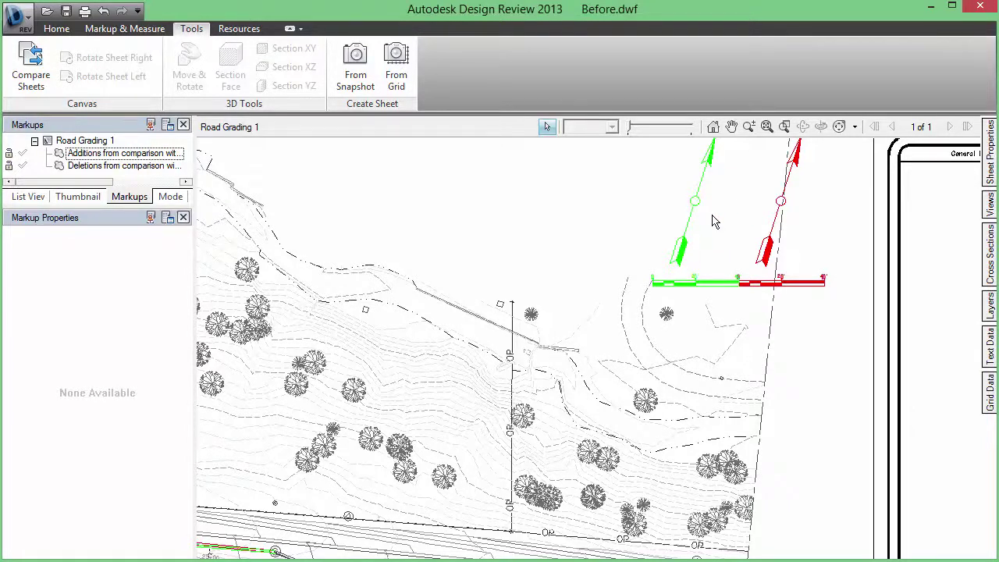
scroll(660, 281, "down", 5)
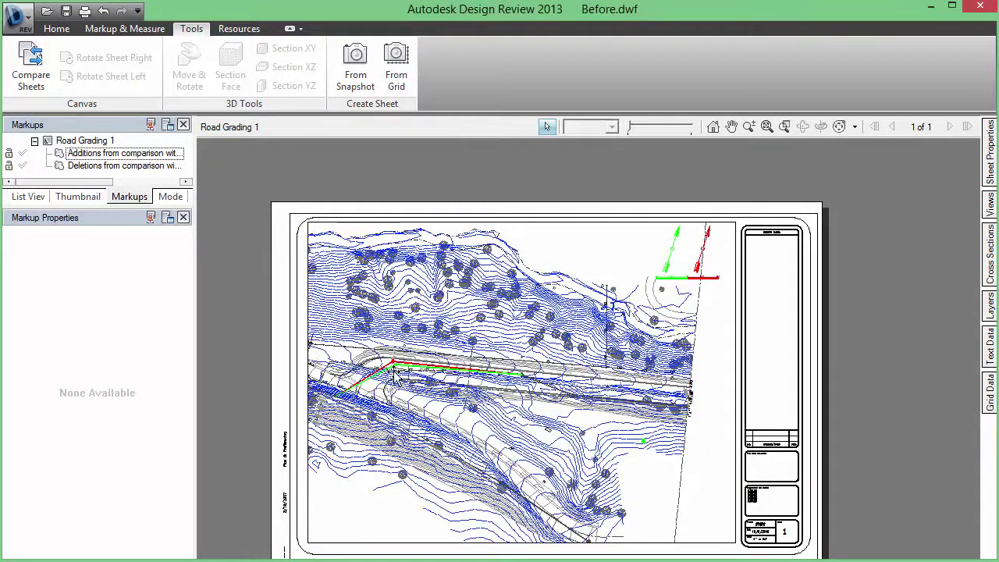
scroll(393, 371, "up", 5)
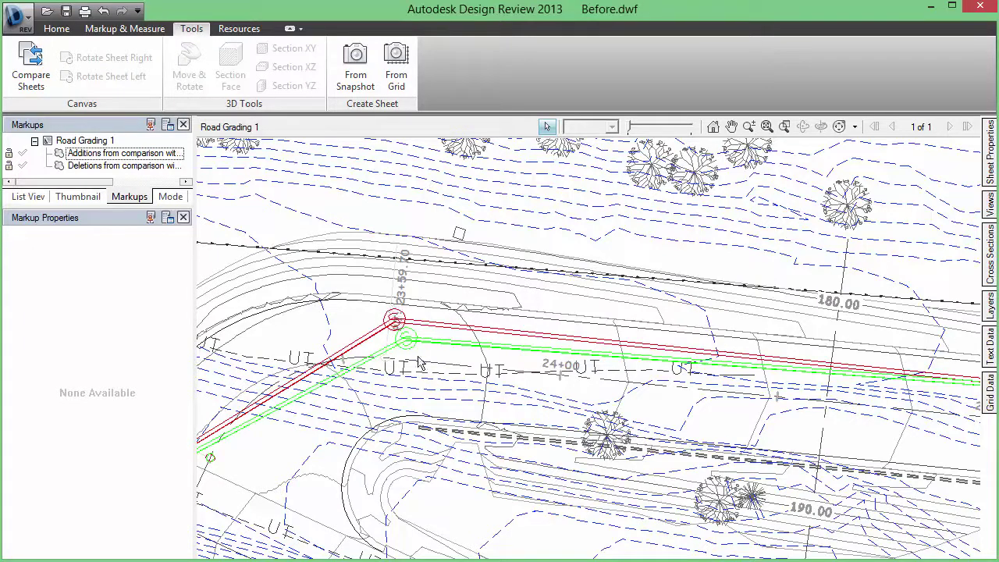
scroll(484, 393, "down", 3)
scroll(484, 392, "down", 2)
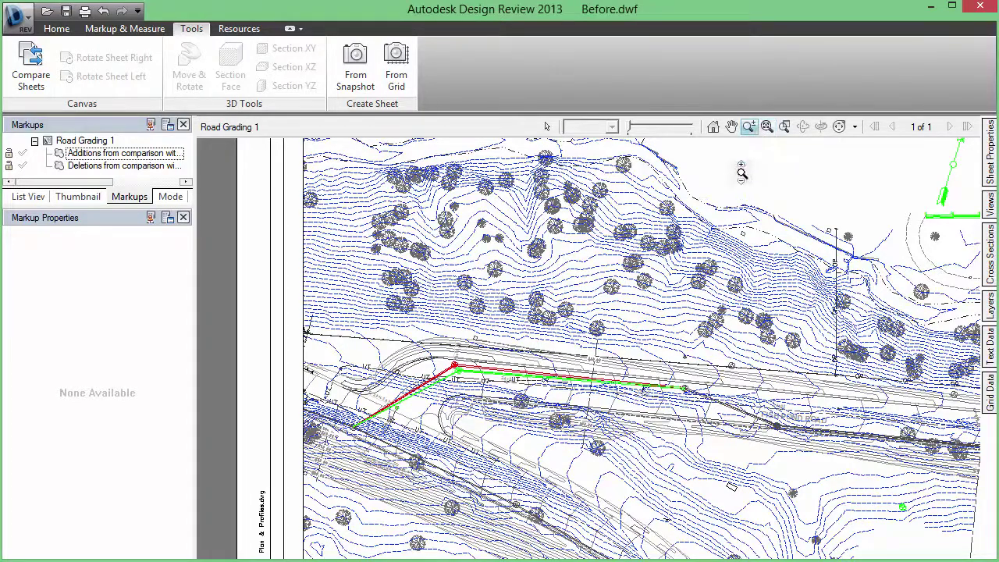
left_click(731, 126)
left_click_drag(809, 424, 763, 382)
scroll(750, 378, "up", 10)
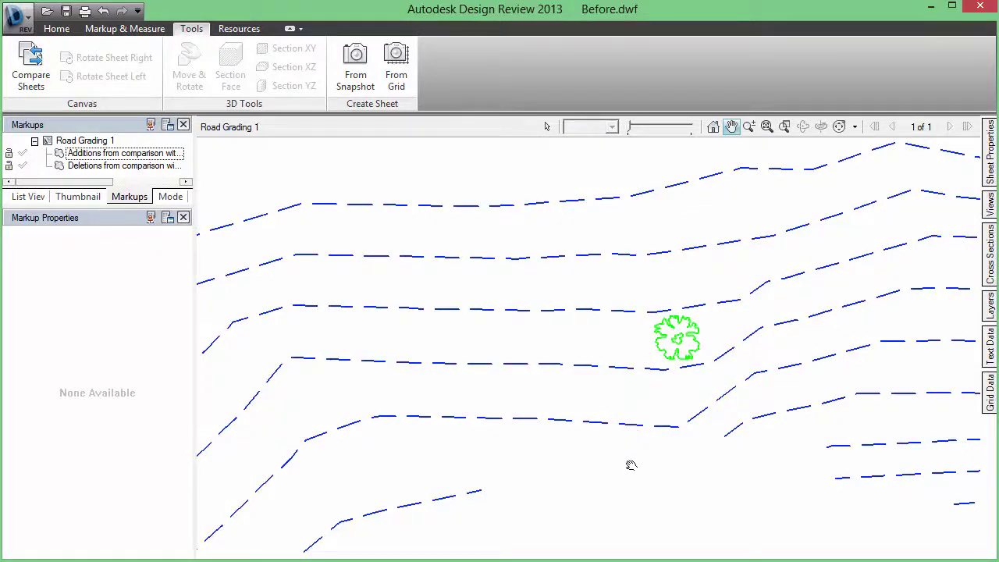
key("Escape")
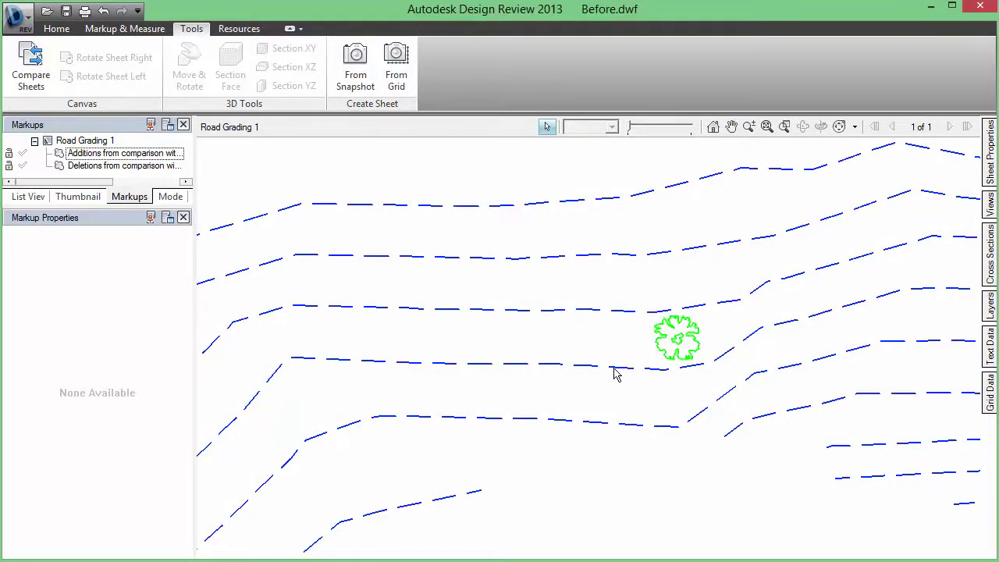
scroll(614, 373, "down", 5)
scroll(613, 373, "down", 6)
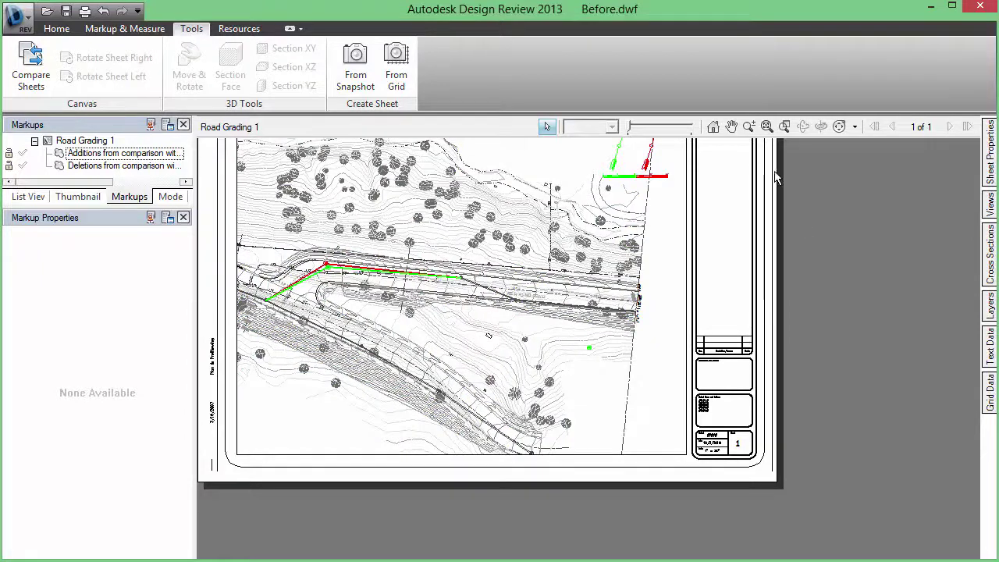
left_click(768, 127)
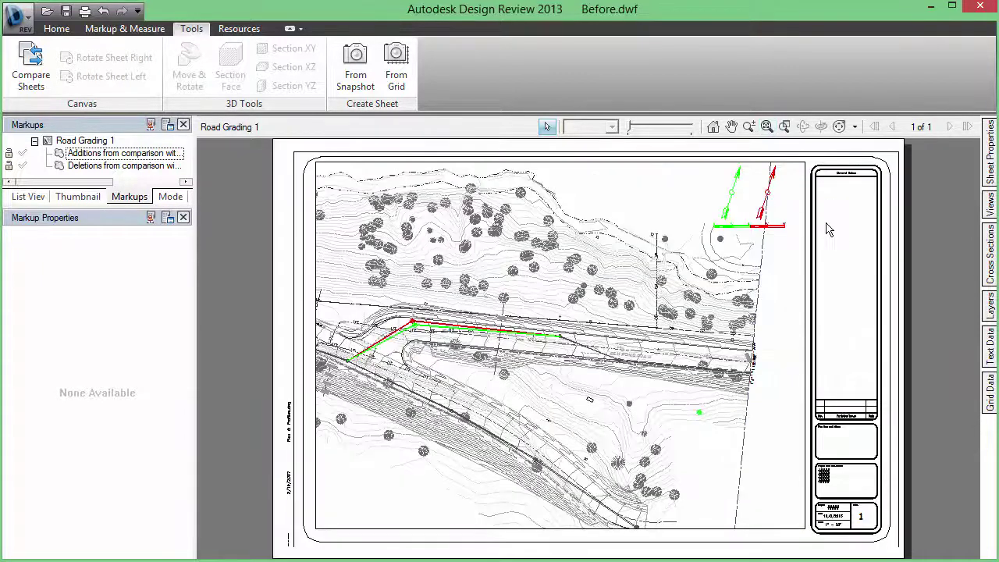